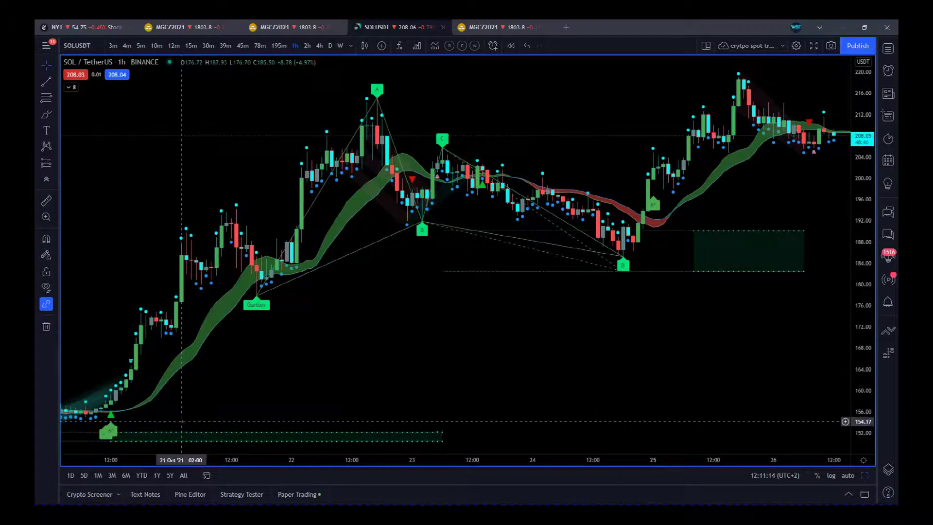
Pan back to the 18–20 Oct candles and adjust bar spacing to frame the Butterfly pattern.
left_click_drag(304, 413, 604, 385)
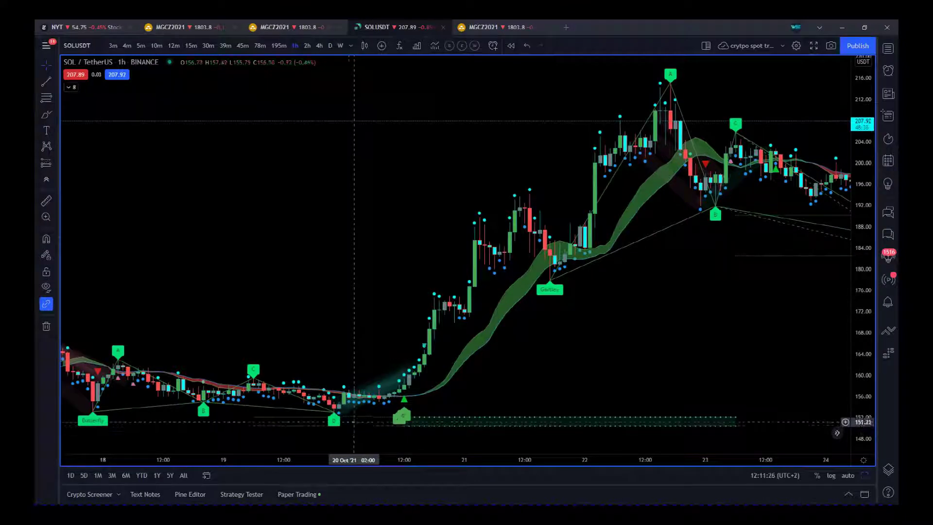
mouse_move(400, 432)
left_click_drag(395, 459, 310, 460)
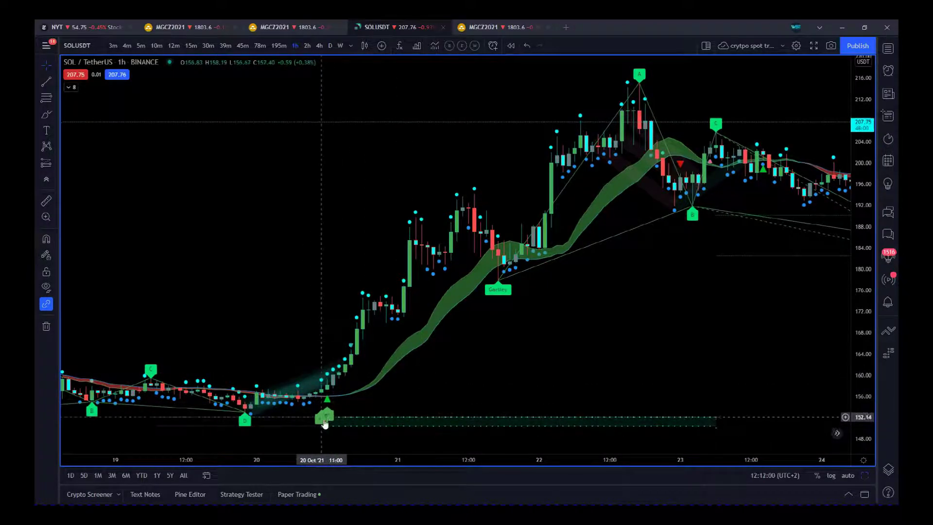
left_click_drag(332, 464, 400, 462)
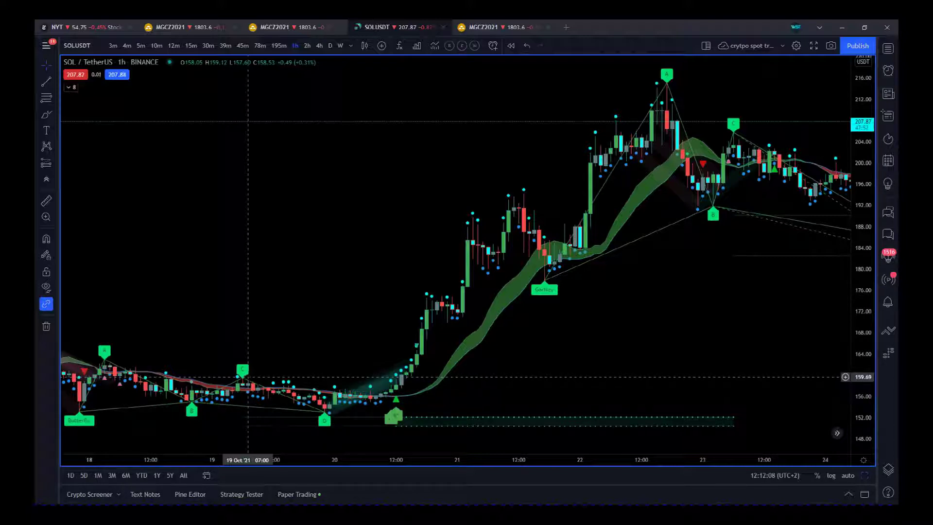
left_click_drag(437, 464, 256, 461)
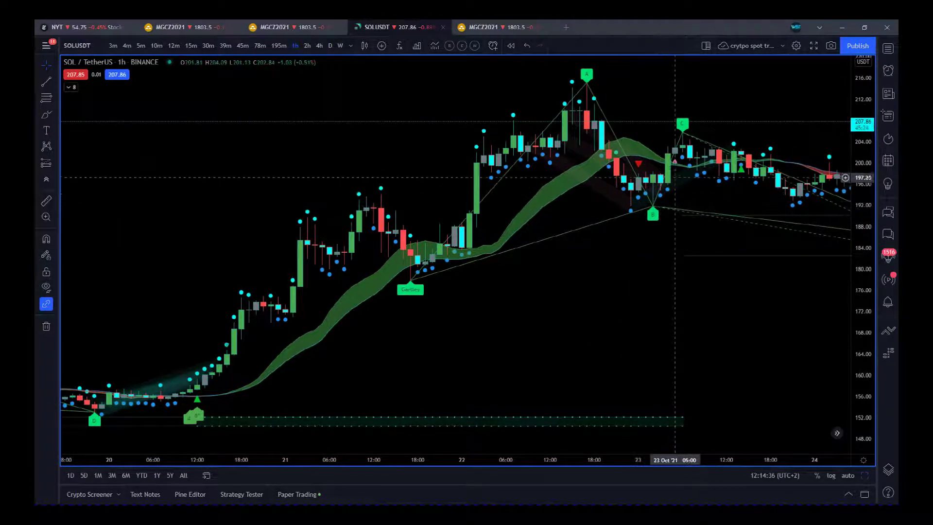
Scroll to later bars and zoom out horizontally to reveal the 24 Oct low near 184.
scroll(689, 136, "right", 3)
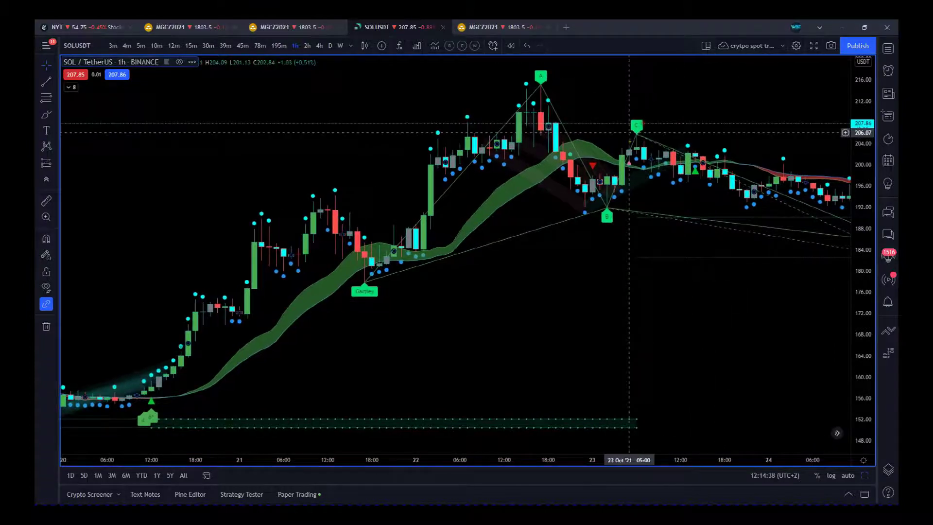
scroll(714, 157, "right", 3)
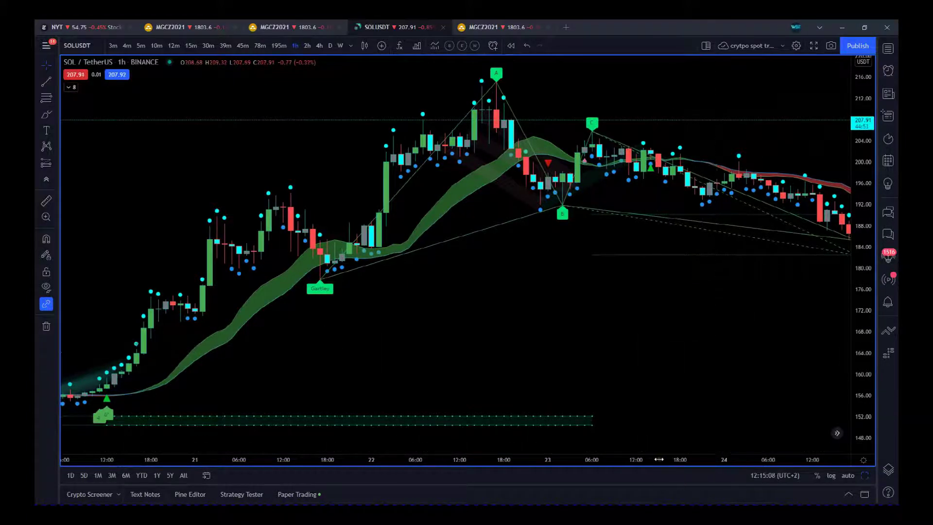
left_click_drag(694, 459, 656, 459)
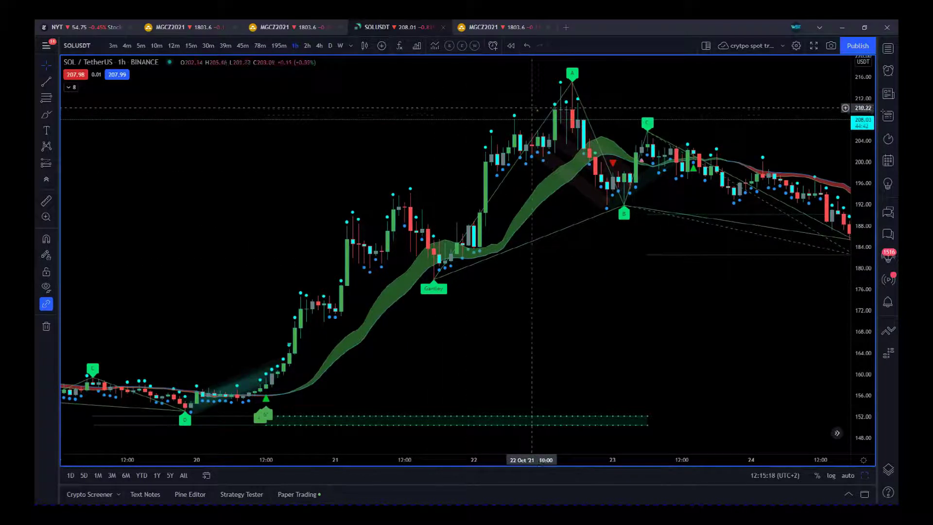
left_click_drag(752, 313, 494, 369)
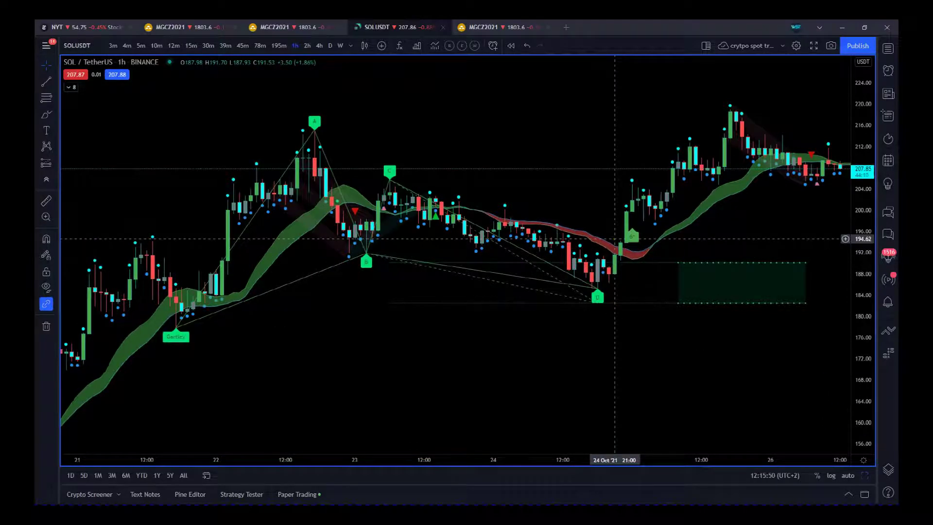
Pan to the newest candles through 26 Oct, stretch the price scale taller, and zoom out slightly.
left_click_drag(729, 366, 577, 371)
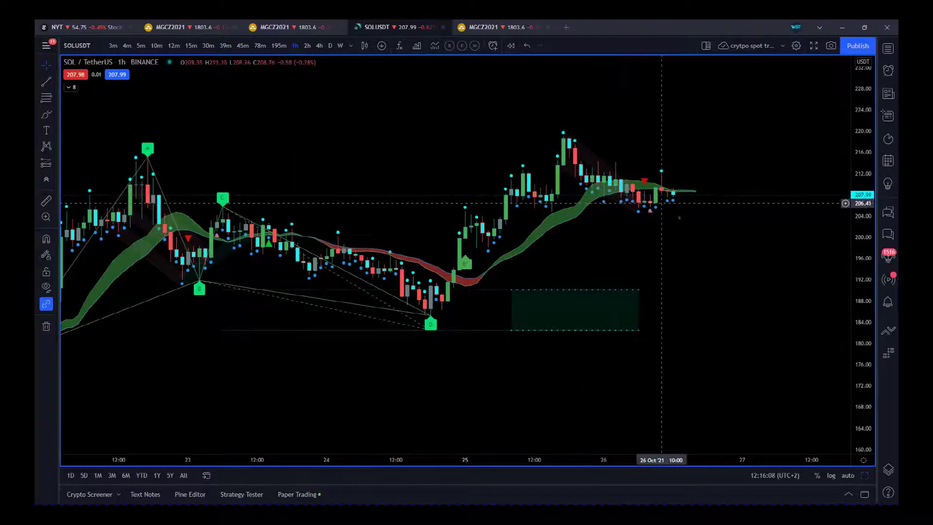
left_click_drag(874, 293, 872, 265)
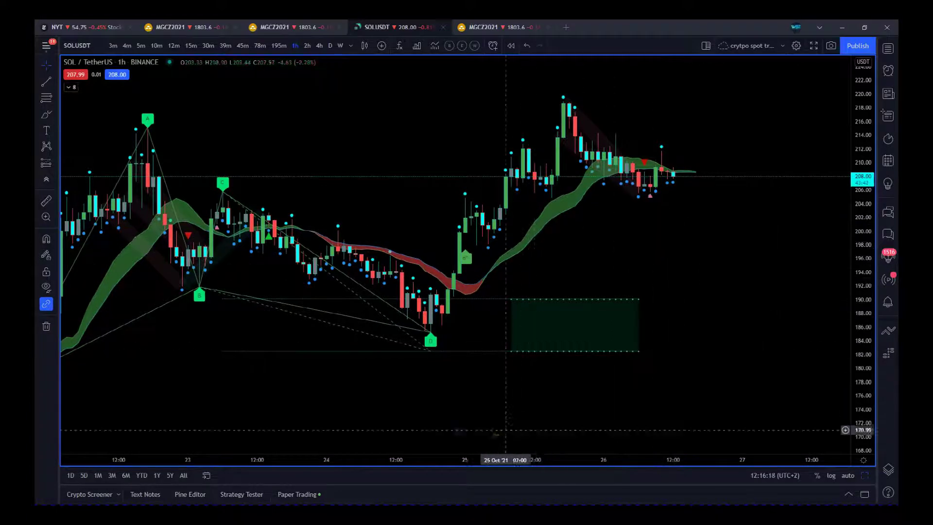
left_click_drag(443, 456, 579, 452)
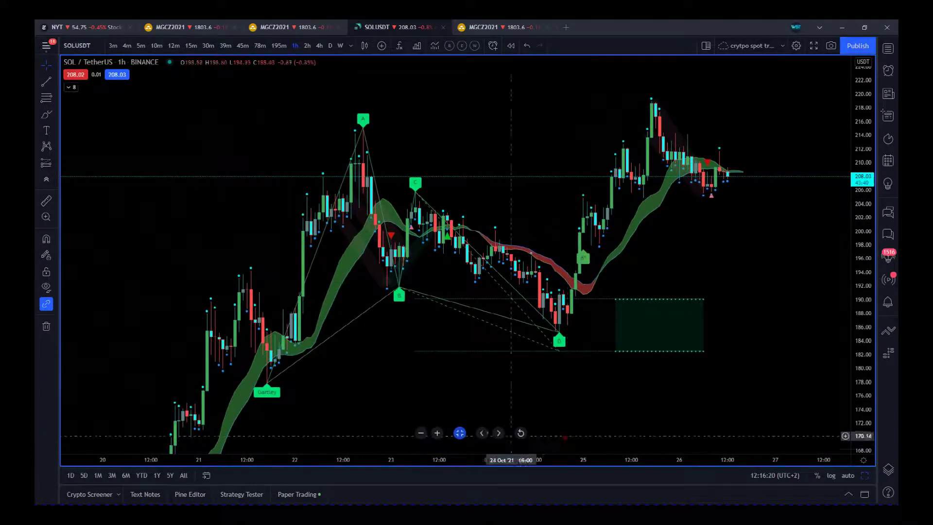
Rescale and pan the chart so 22–26 Oct is centred around 208 with right-side space.
left_click_drag(516, 309, 560, 241)
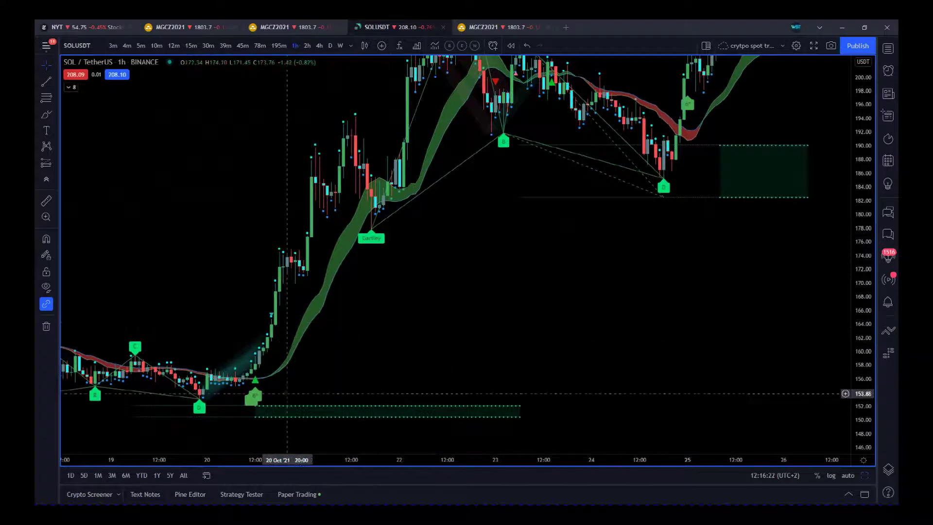
left_click_drag(672, 304, 506, 362)
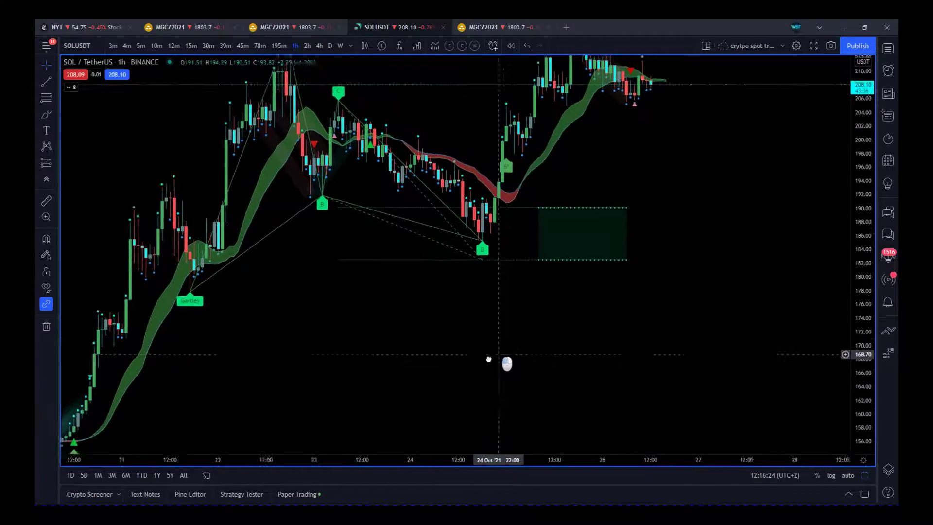
left_click_drag(704, 334, 728, 353)
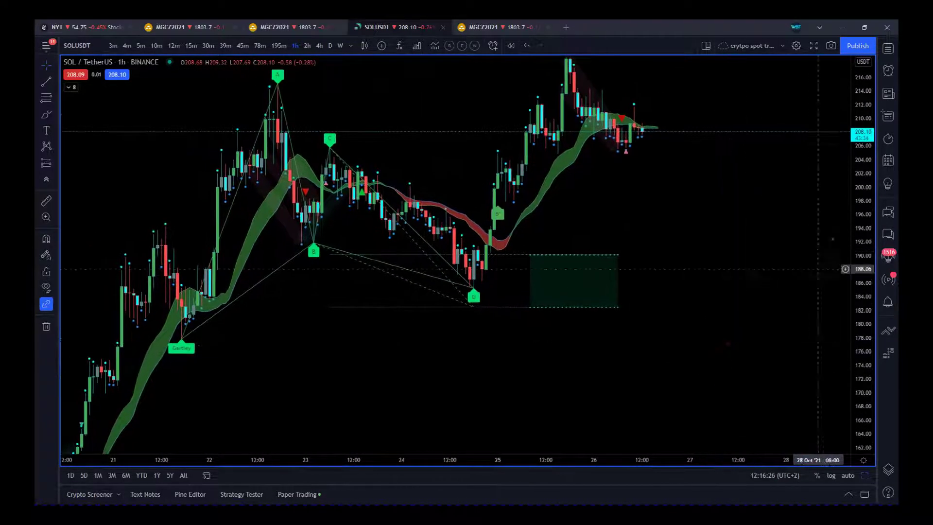
left_click_drag(856, 186, 850, 249)
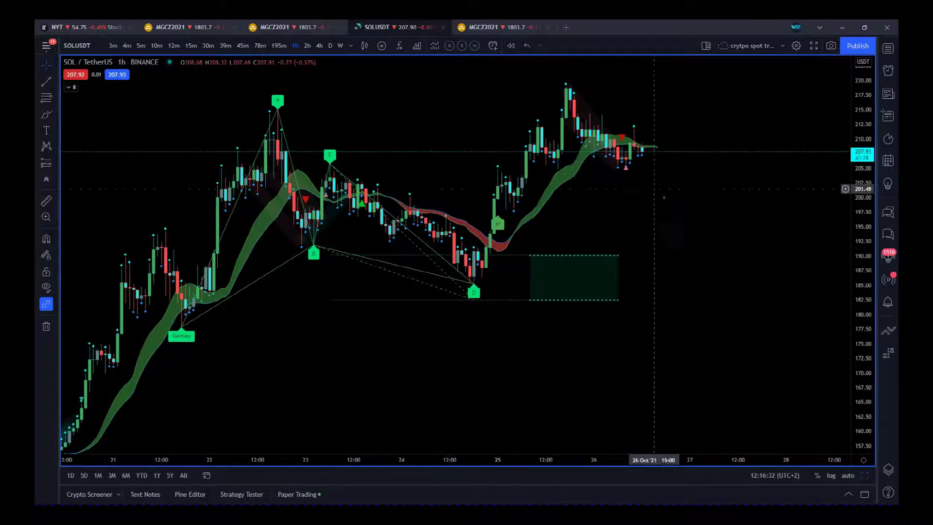
left_click_drag(670, 201, 699, 220)
left_click_drag(668, 462, 611, 464)
left_click_drag(864, 231, 864, 197)
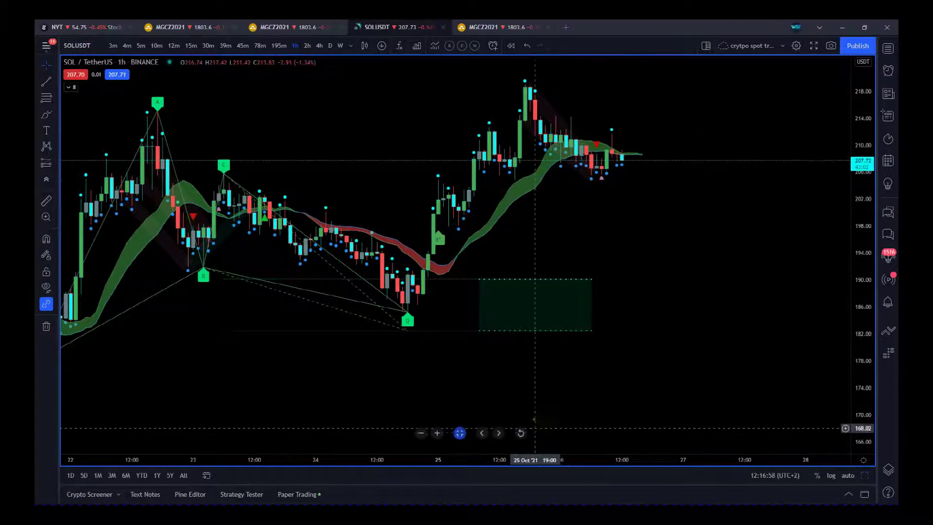
left_click_drag(535, 408, 672, 408)
Draw a thin yellow rectangle at the 205–206 level across 22–26 Oct, then recenter the chart.
left_click(55, 113)
left_click(97, 151)
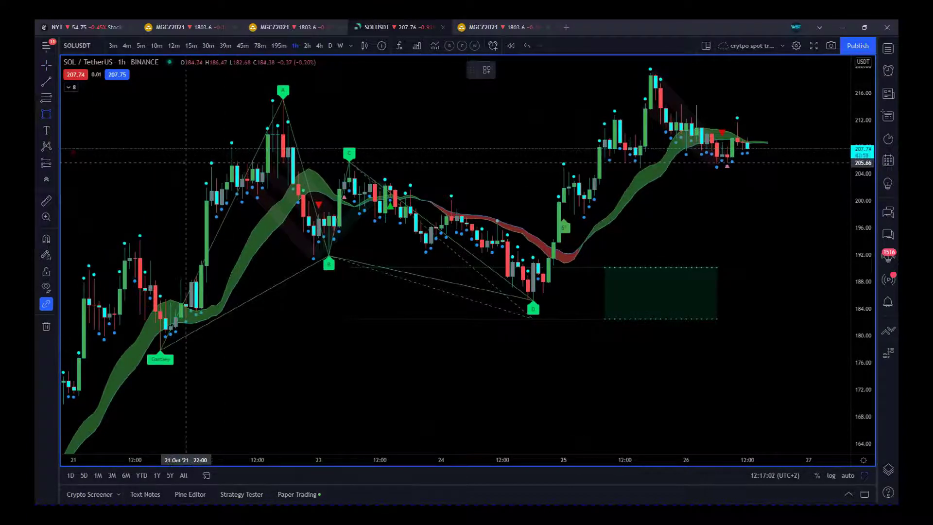
left_click_drag(186, 163, 845, 169)
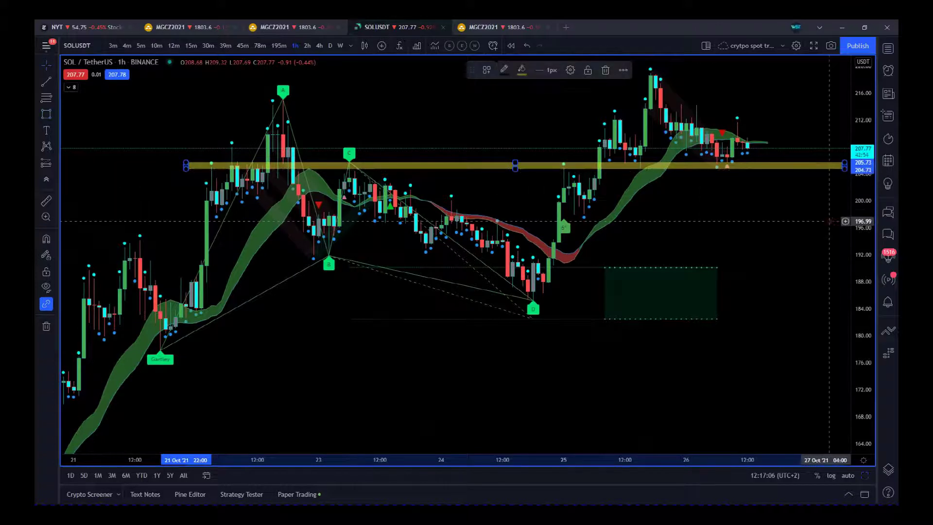
left_click_drag(793, 337, 716, 341)
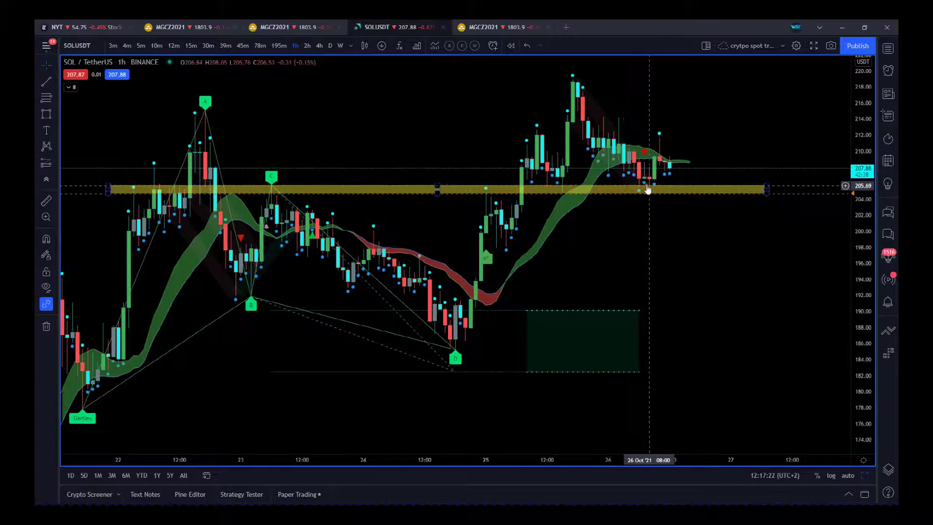
Expand the legend to list Divergence Cloud, WST Harmonics v2.0 and The Manager.
left_click(669, 189)
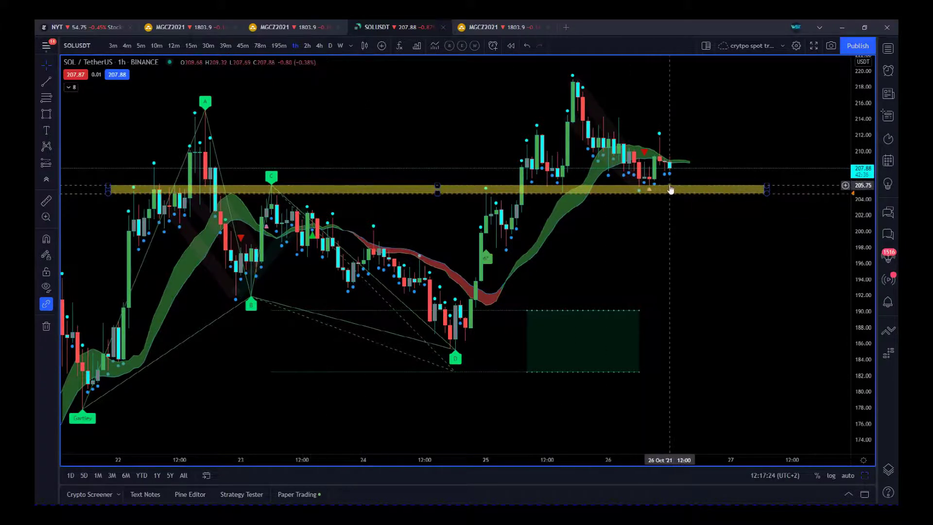
left_click(675, 215)
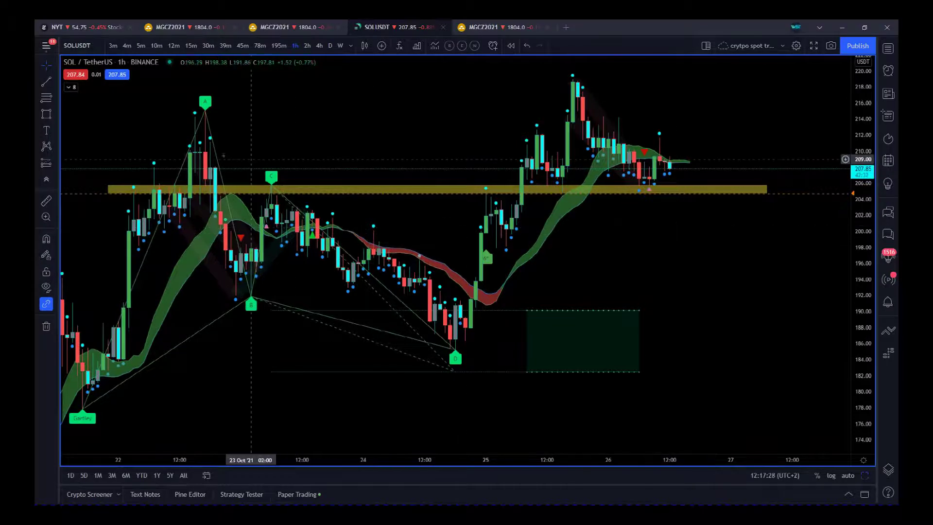
left_click_drag(563, 244, 567, 256)
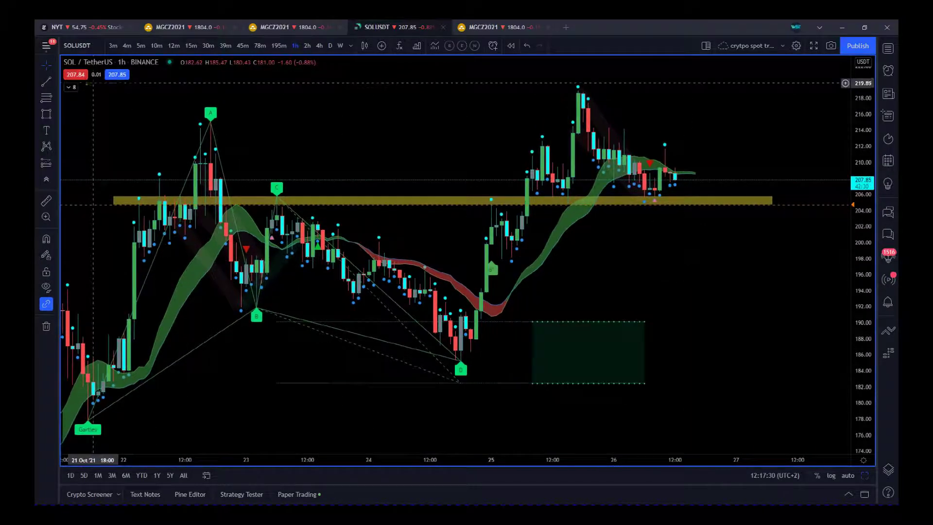
left_click(73, 88)
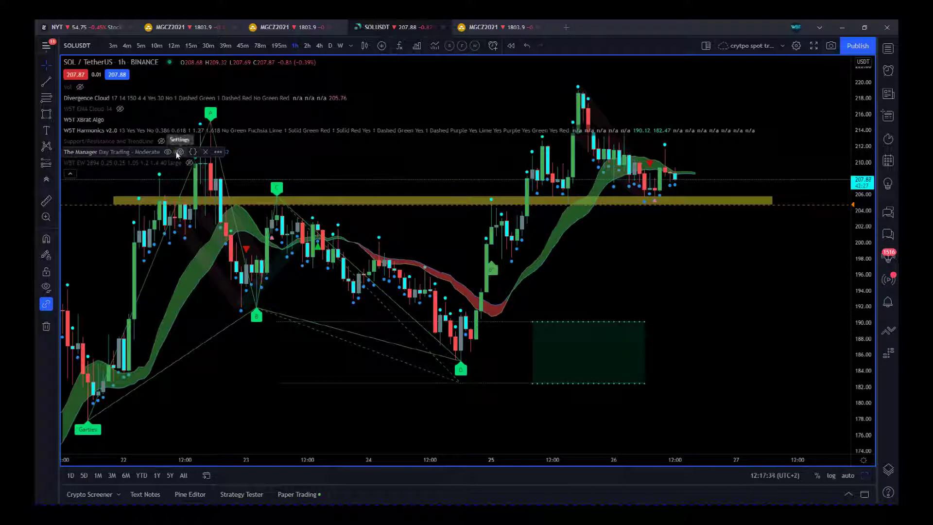
Set The Manager's Trading Style to Day Trading - Conservative and collapse the indicator legend.
left_click(178, 152)
left_click(472, 265)
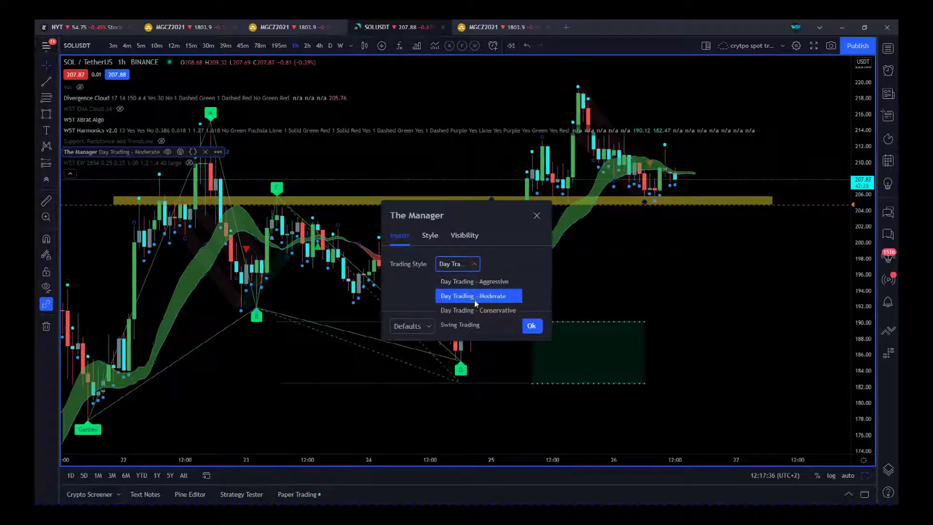
left_click(472, 305)
left_click(531, 327)
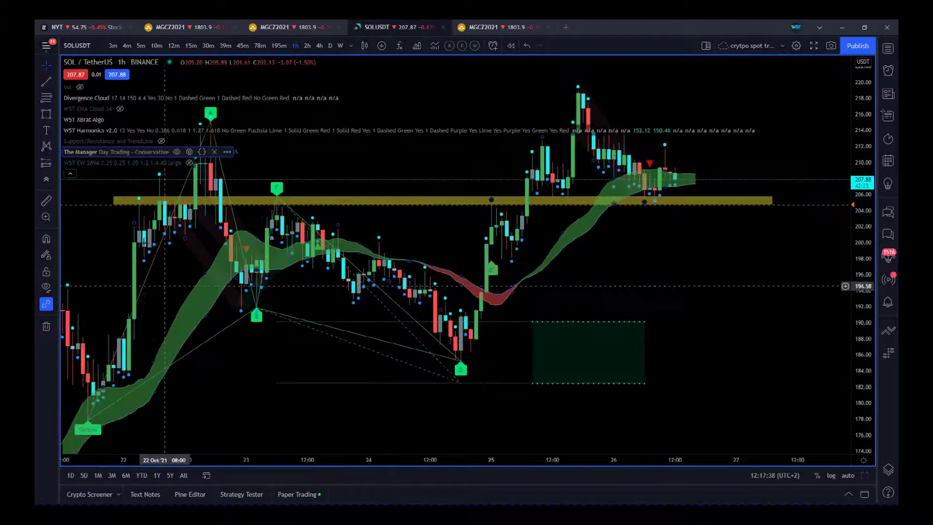
left_click(70, 173)
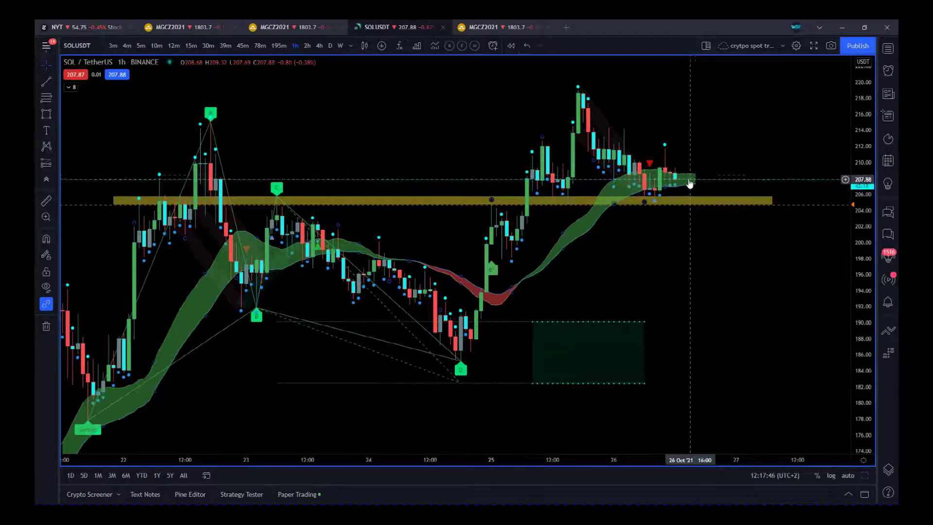
left_click(720, 203)
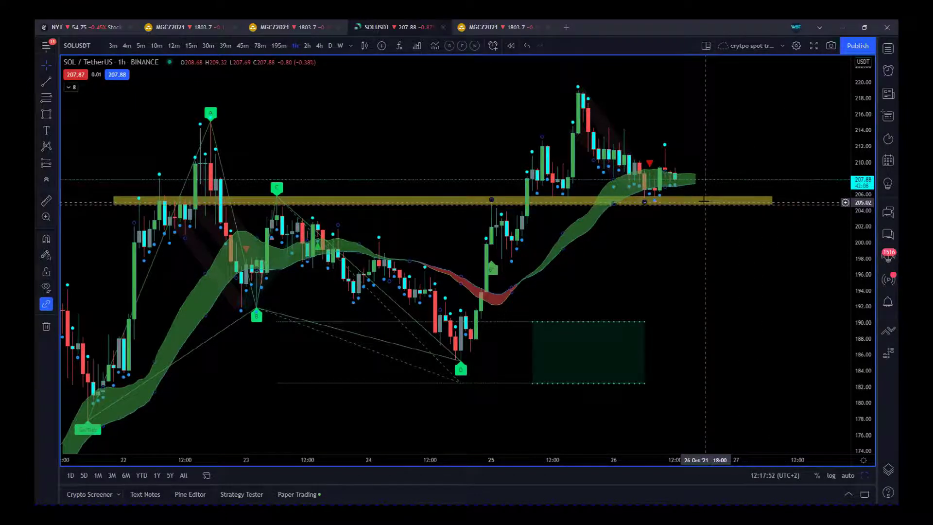
left_click(685, 212)
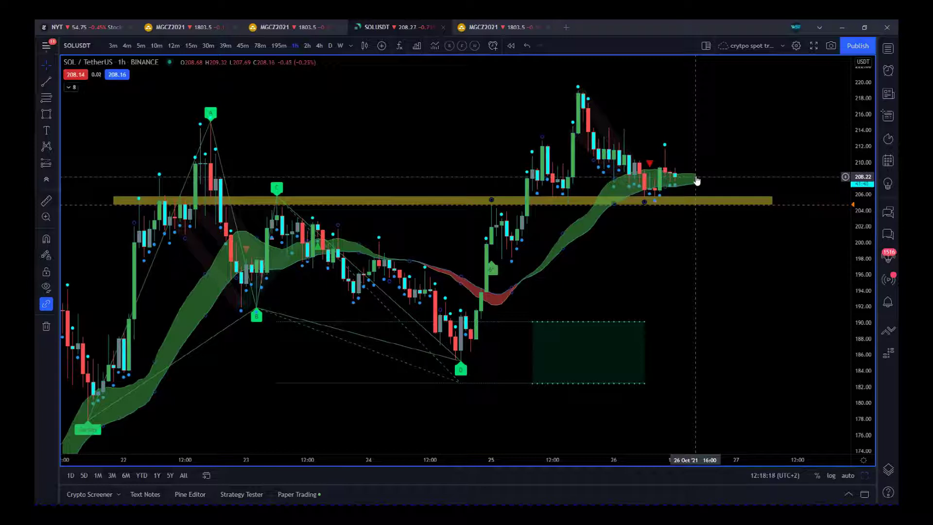
Compress the time scale and shift the chart to bring history back to 19 Oct into view.
left_click_drag(647, 460, 709, 459)
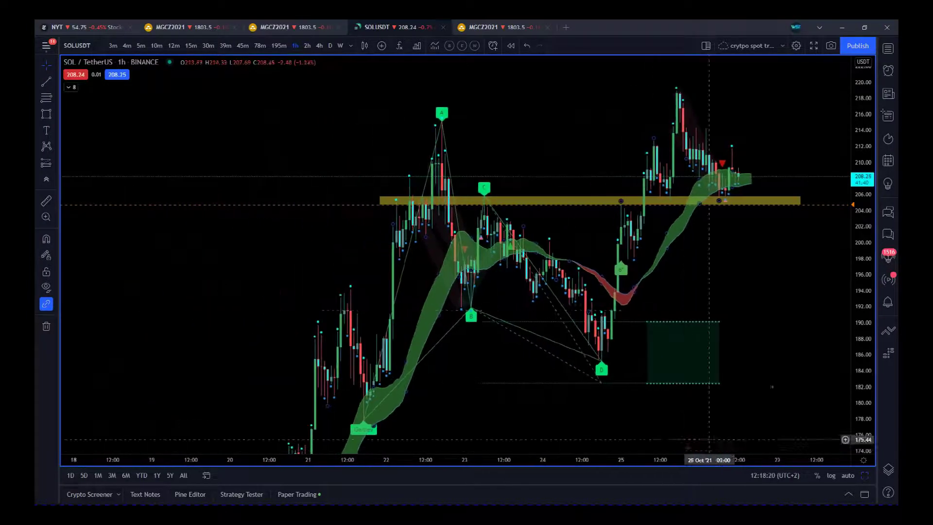
left_click_drag(739, 403, 743, 319)
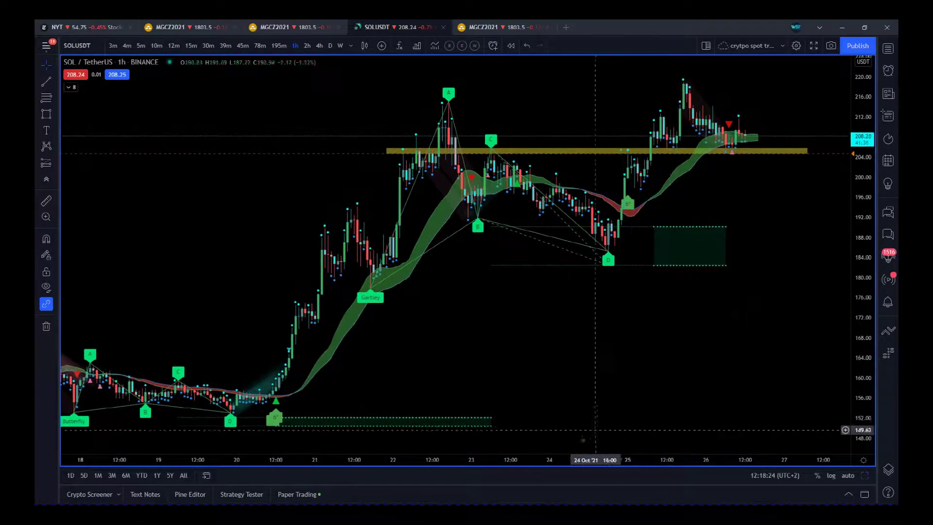
left_click_drag(568, 462, 545, 462)
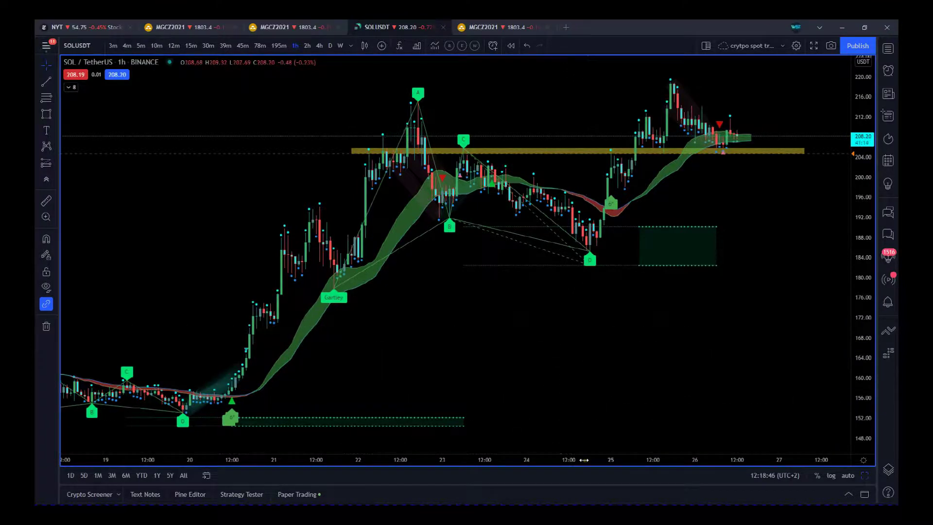
left_click_drag(584, 460, 579, 461)
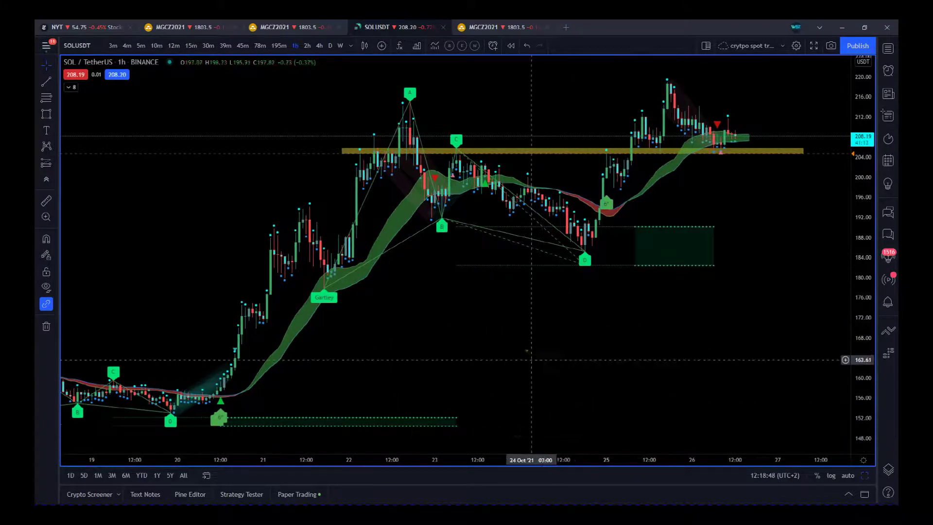